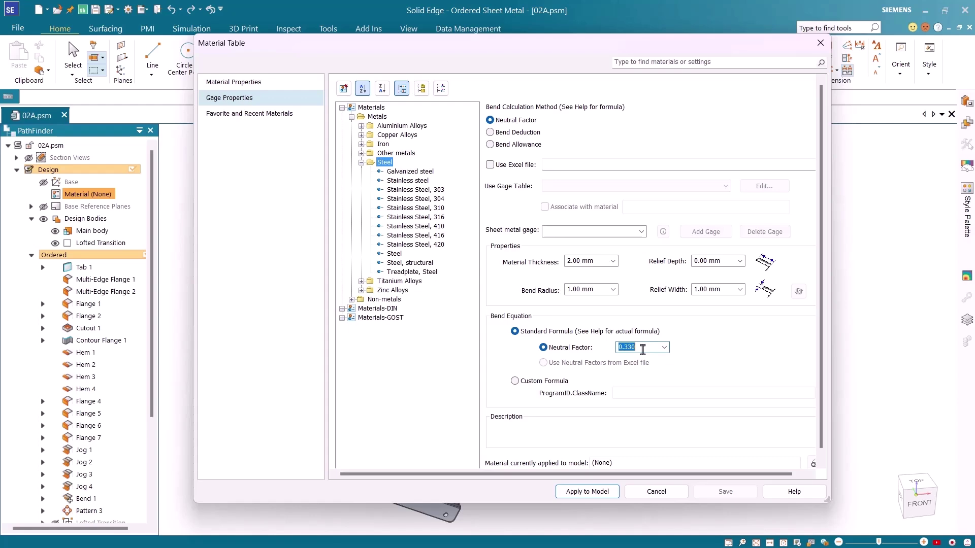
Leave the material settings unchanged and examine the bend dimensions in the flat pattern before returning to the design model
left_click(655, 492)
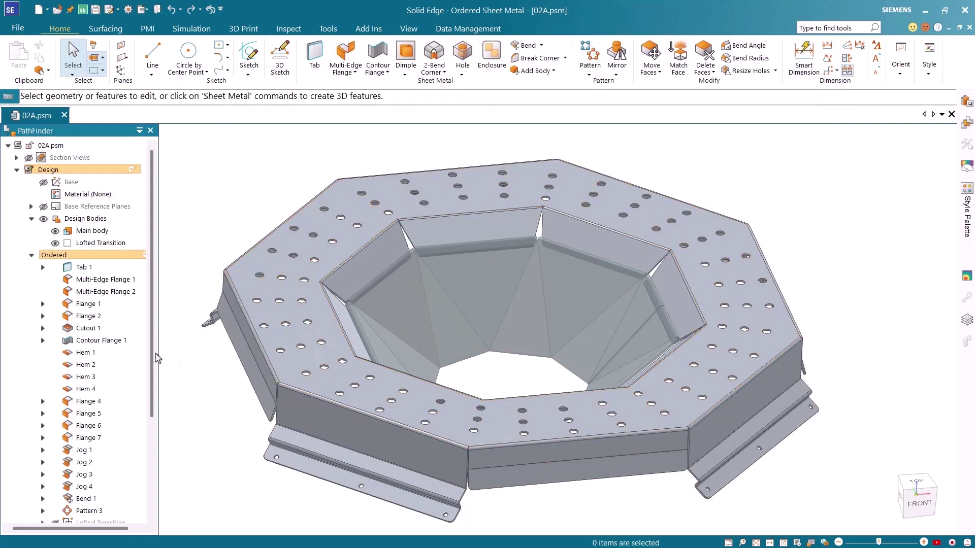
scroll(145, 356, "down", 4)
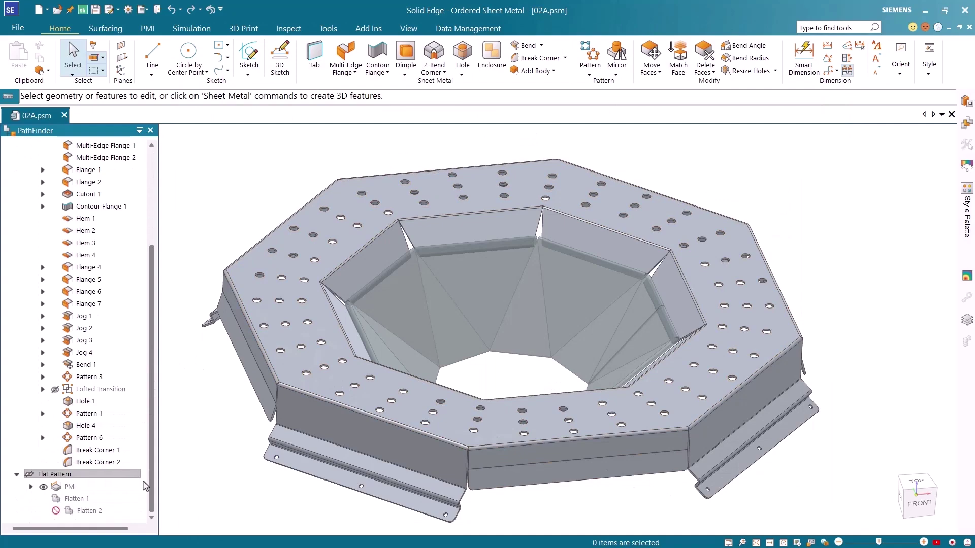
left_click(136, 474)
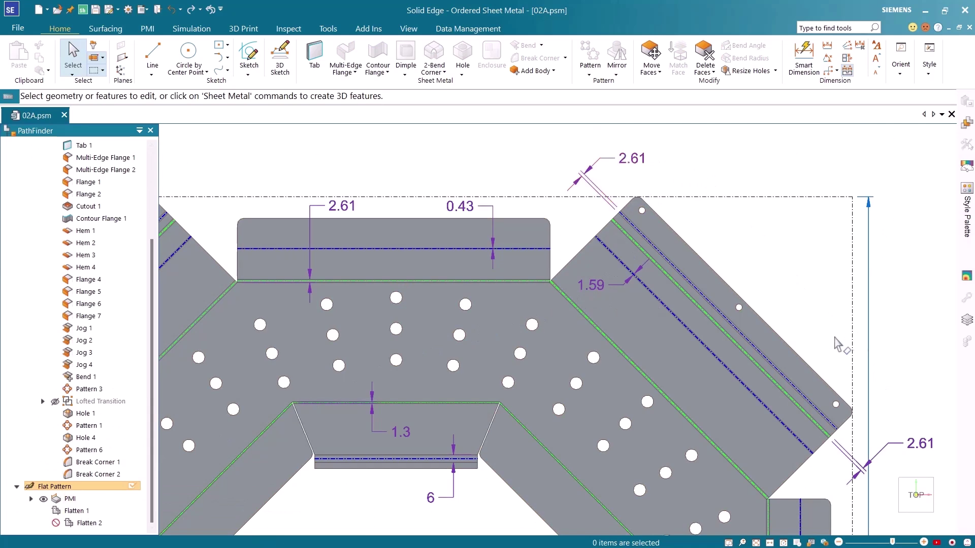
scroll(119, 290, "up", 4)
left_click(103, 173)
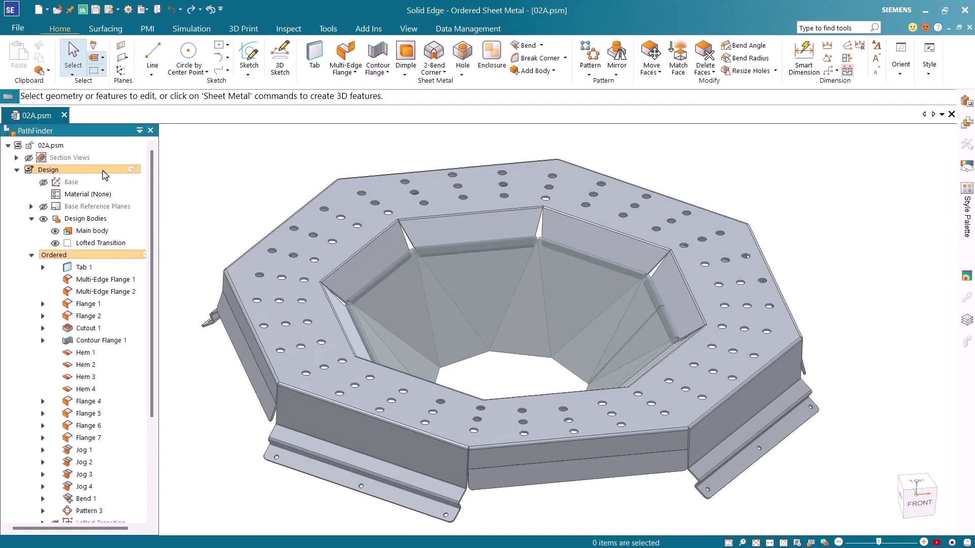
Set the material's gage neutral factor to 0.44 and apply it to the model
double_click(101, 198)
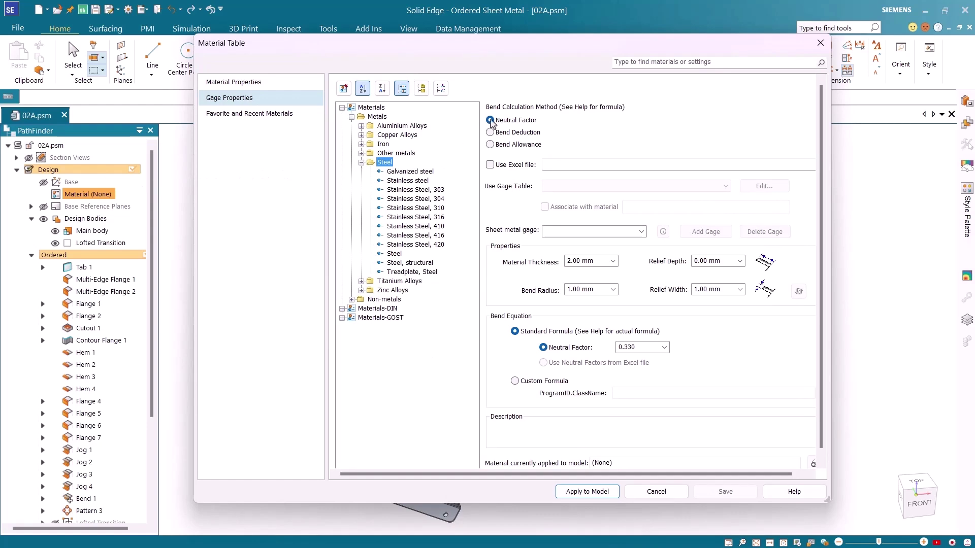
double_click(643, 350)
left_click(589, 492)
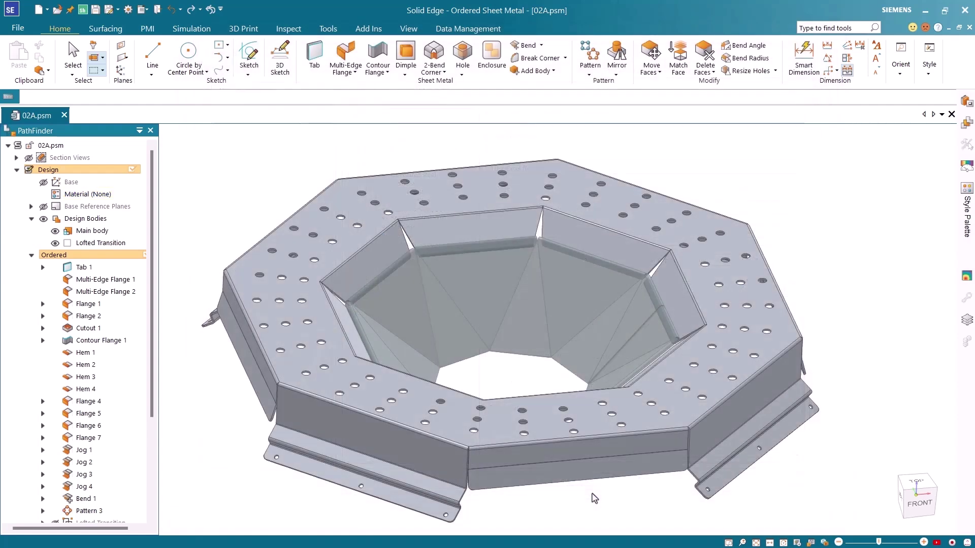
Review the bend table of the main body, checking the calculation method of each bend
left_click(331, 29)
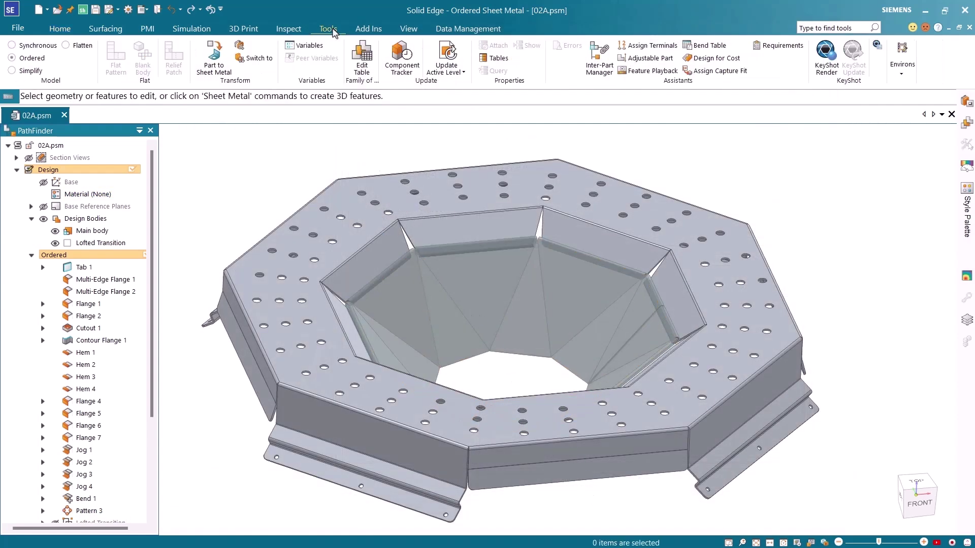
left_click(700, 46)
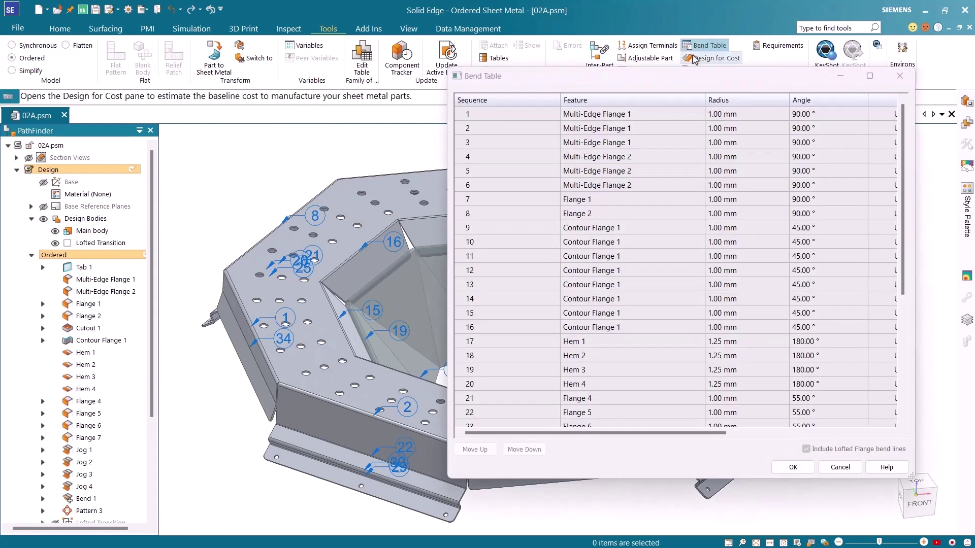
left_click_drag(642, 435, 812, 434)
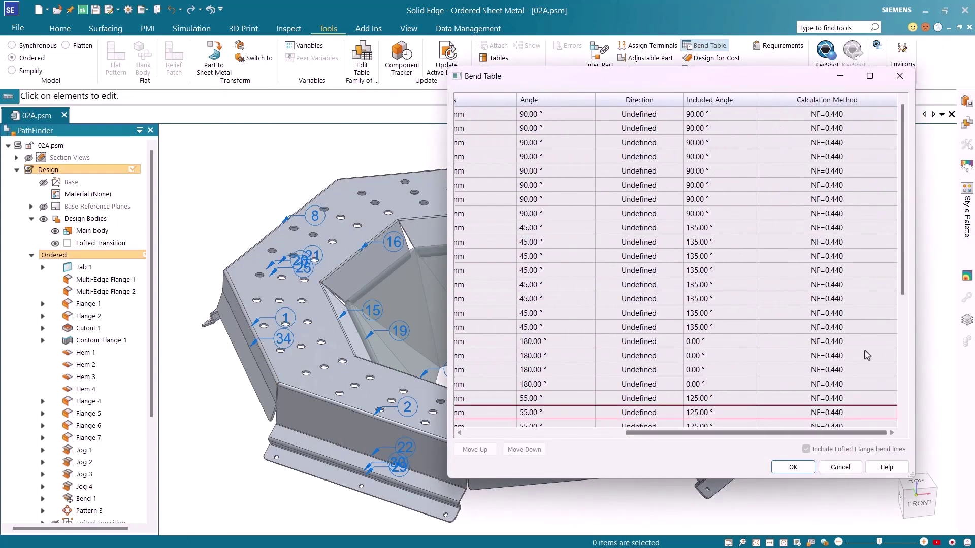
mouse_move(904, 164)
left_mouse_down()
mouse_move(903, 305)
mouse_move(902, 148)
left_mouse_up()
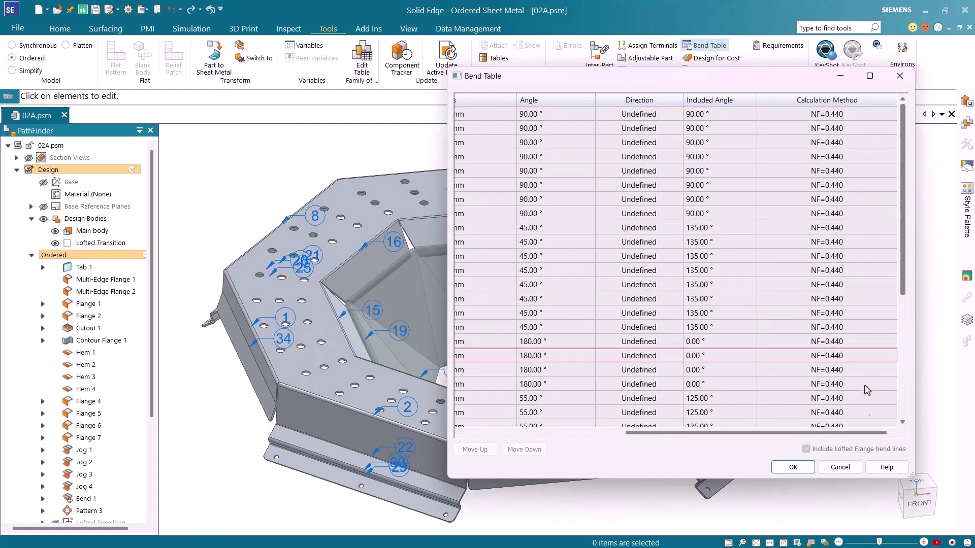
left_click(840, 467)
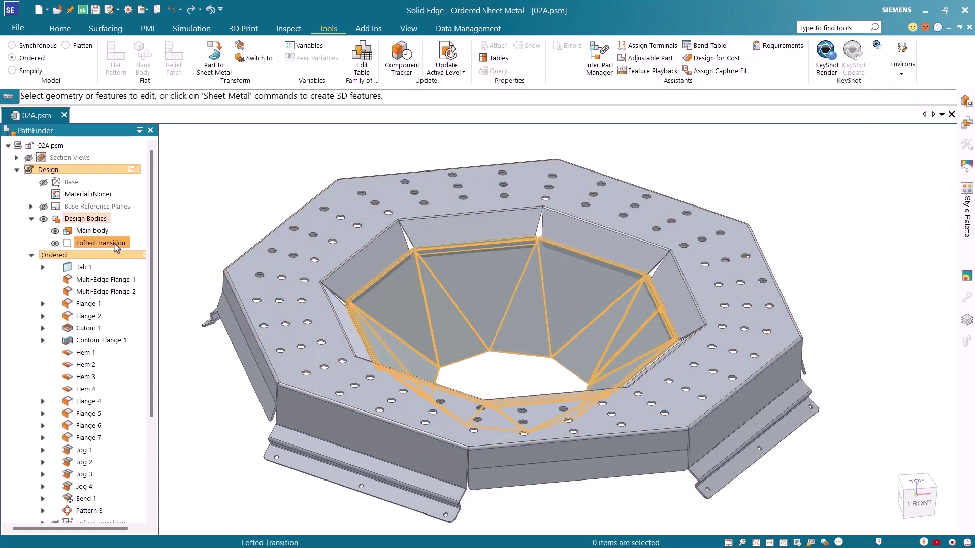
Activate the Lofted Transition body to check the calculation methods in its bend table, and reactivate the main body
left_click(67, 242)
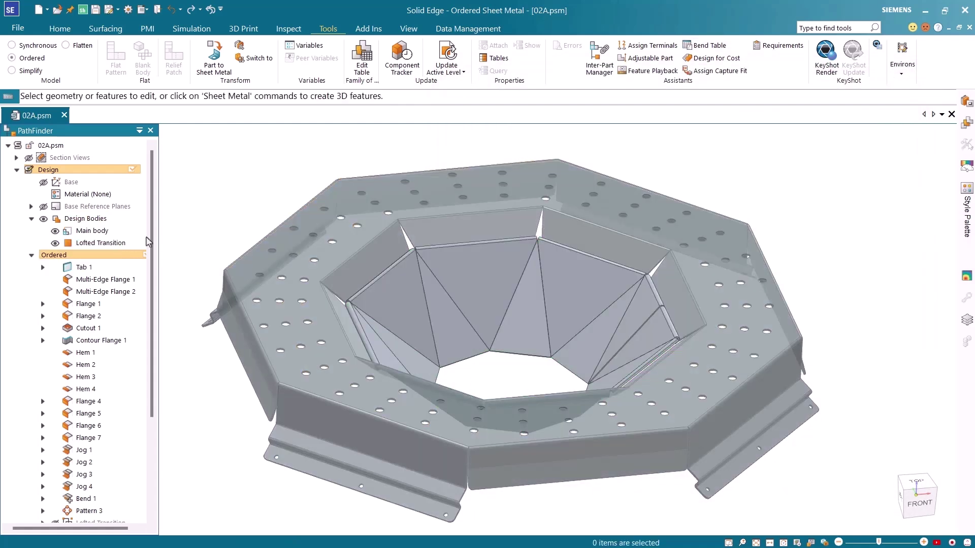
left_click(691, 49)
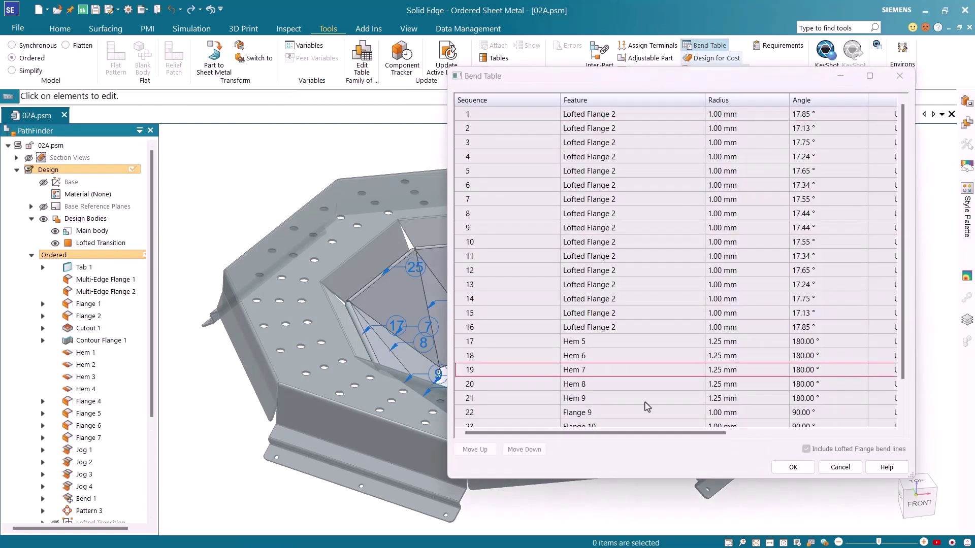
left_click_drag(641, 433, 790, 433)
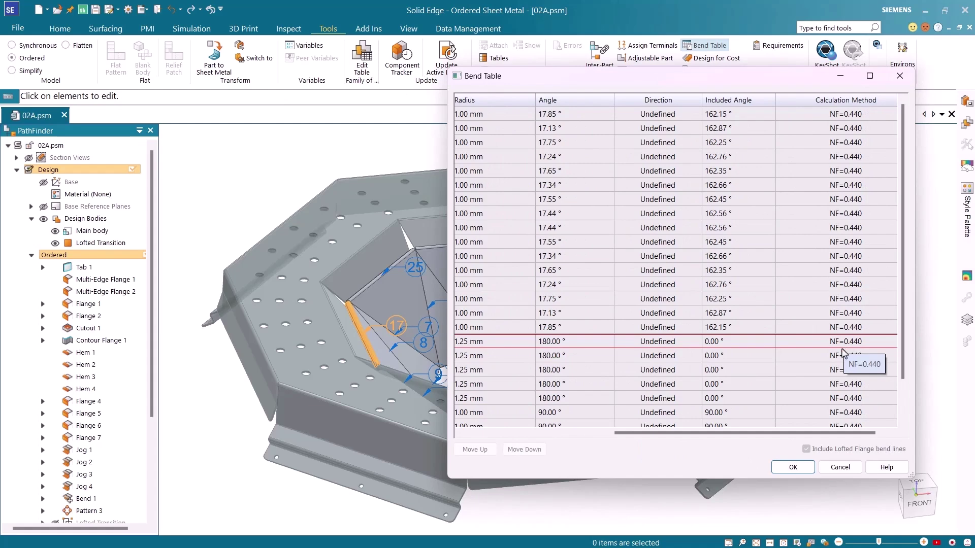
left_click(839, 467)
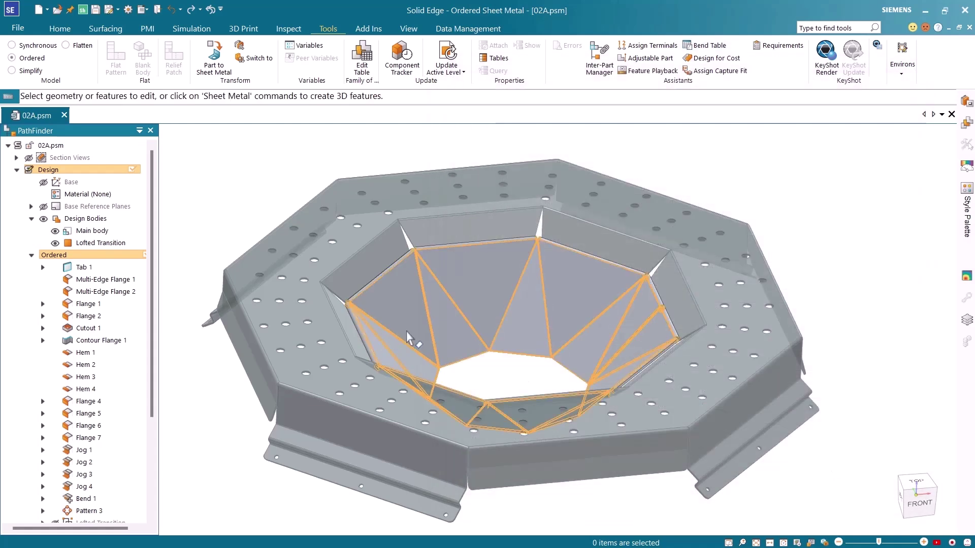
left_click(68, 242)
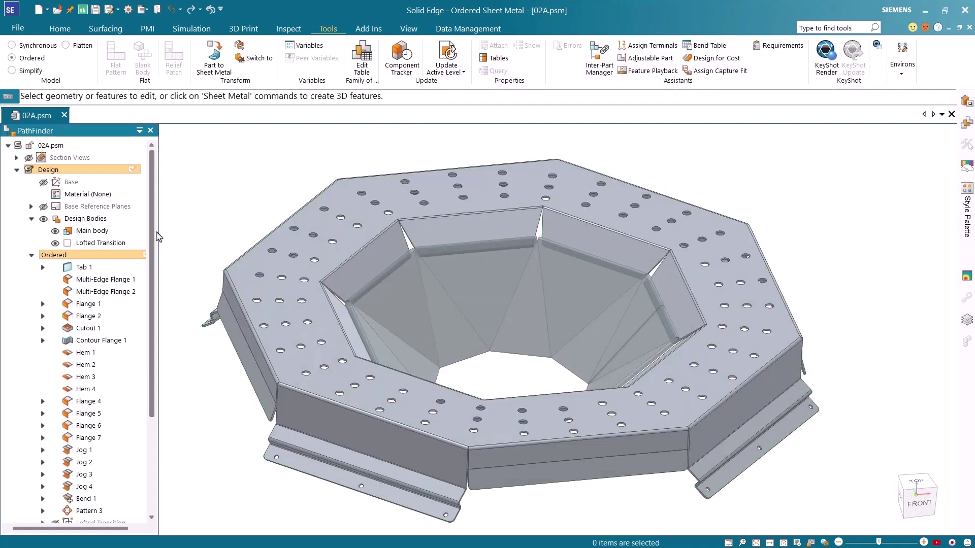
Update the flat pattern to examine its bend dimensions, and return to the design model
left_click_drag(159, 237, 159, 381)
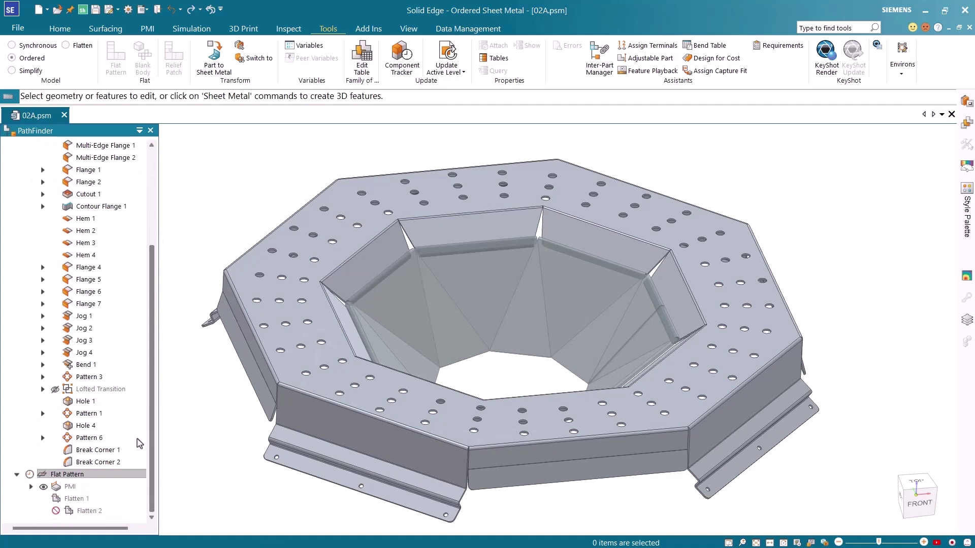
double_click(117, 475)
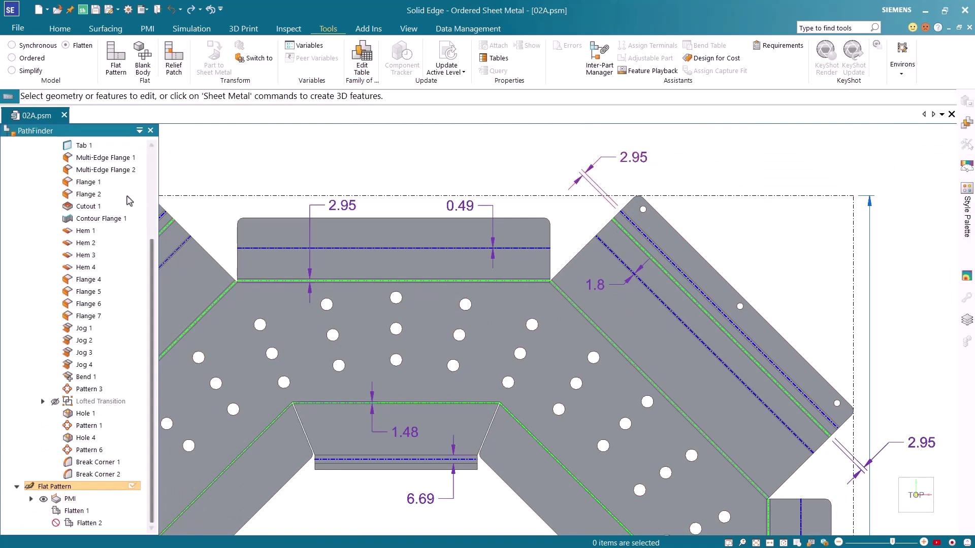
scroll(130, 201, "up", 4)
left_click(108, 175)
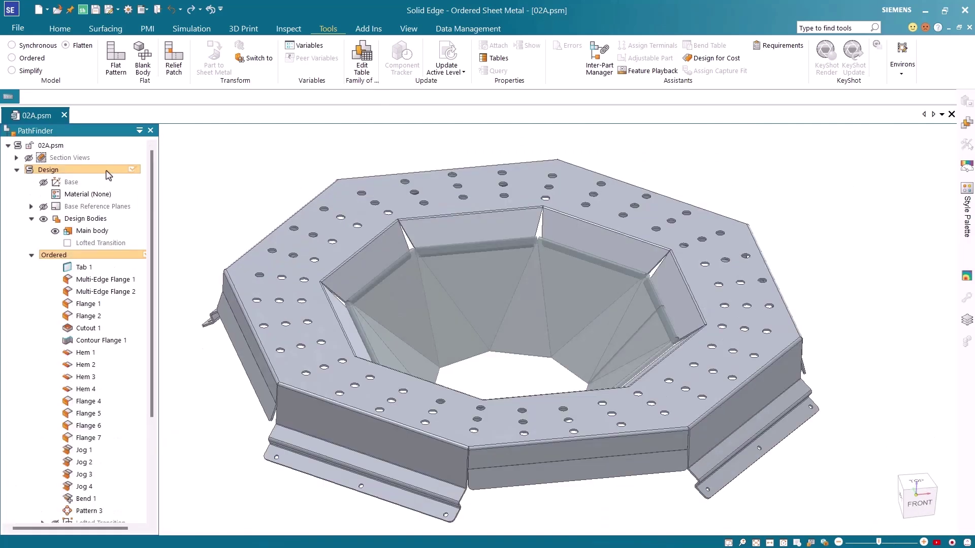
Override the default bend calculation of Multi-Edge Flange 1 with a bend deduction of 1.23 mm
left_click(128, 282)
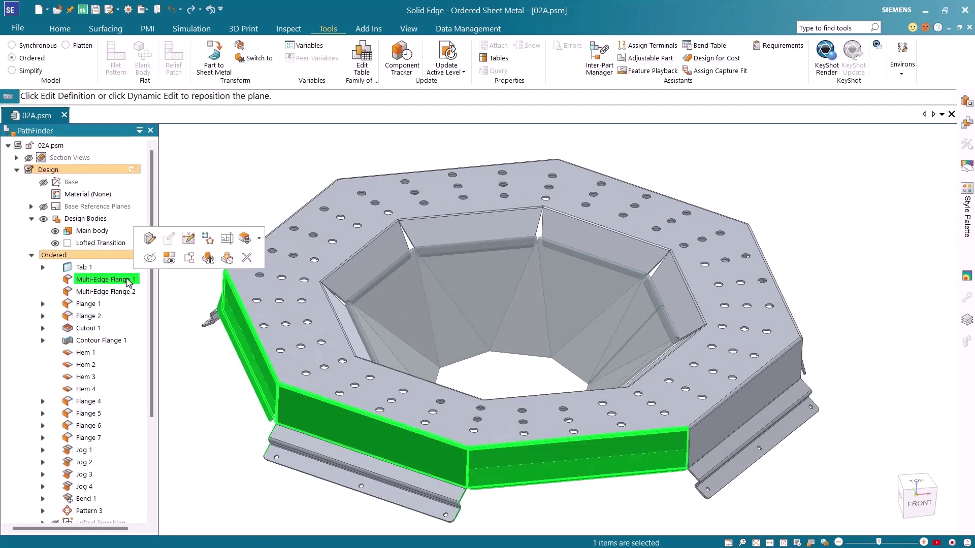
left_click(149, 239)
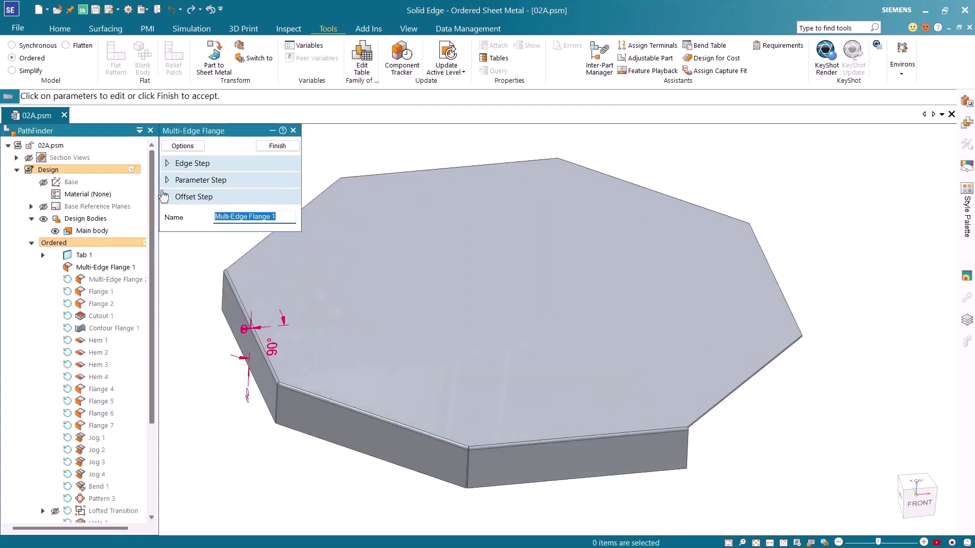
left_click(183, 146)
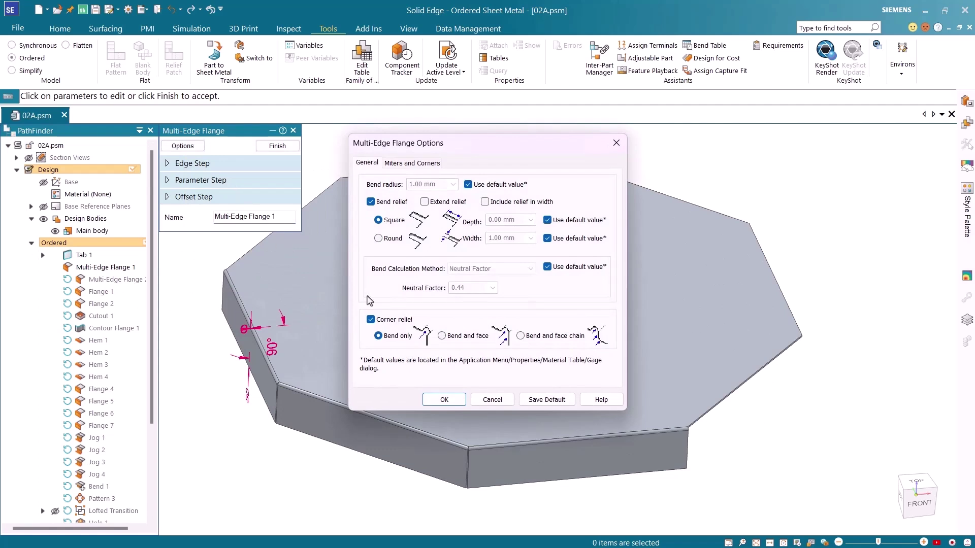
left_click(548, 268)
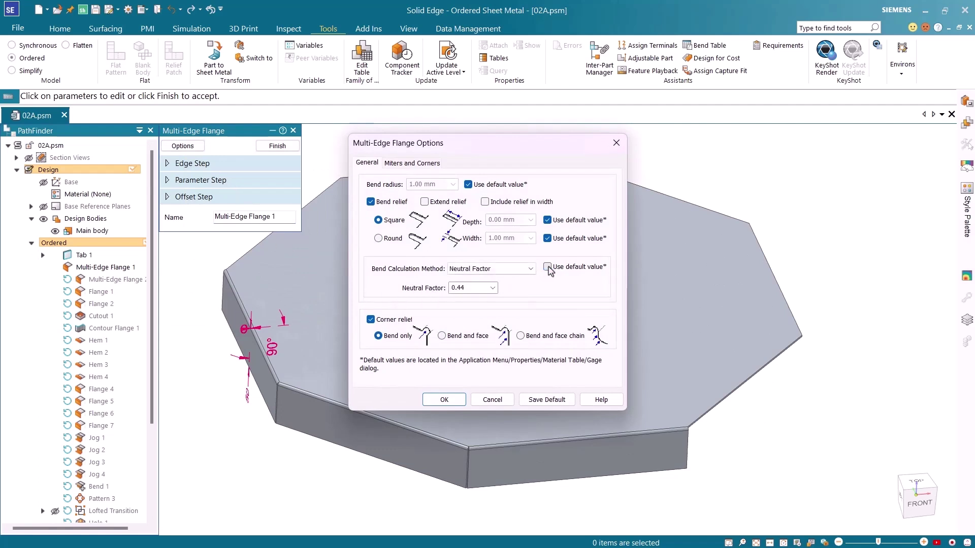
left_click(486, 269)
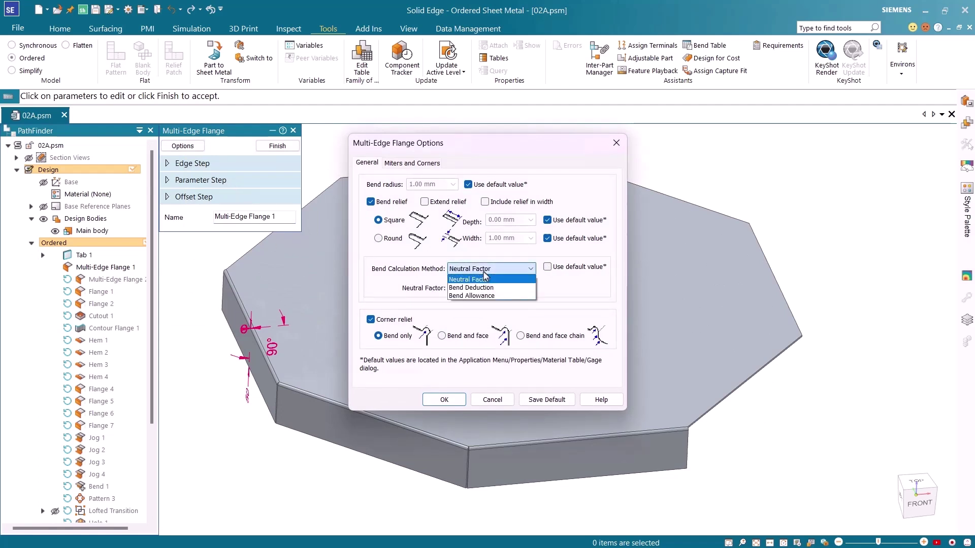
left_click(486, 288)
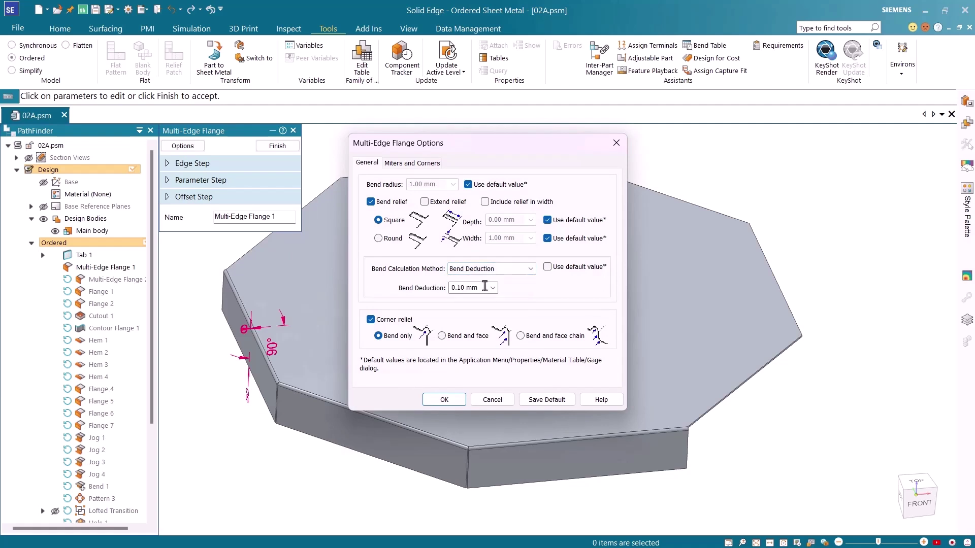
triple_click(481, 288)
type("1.23")
key("Tab")
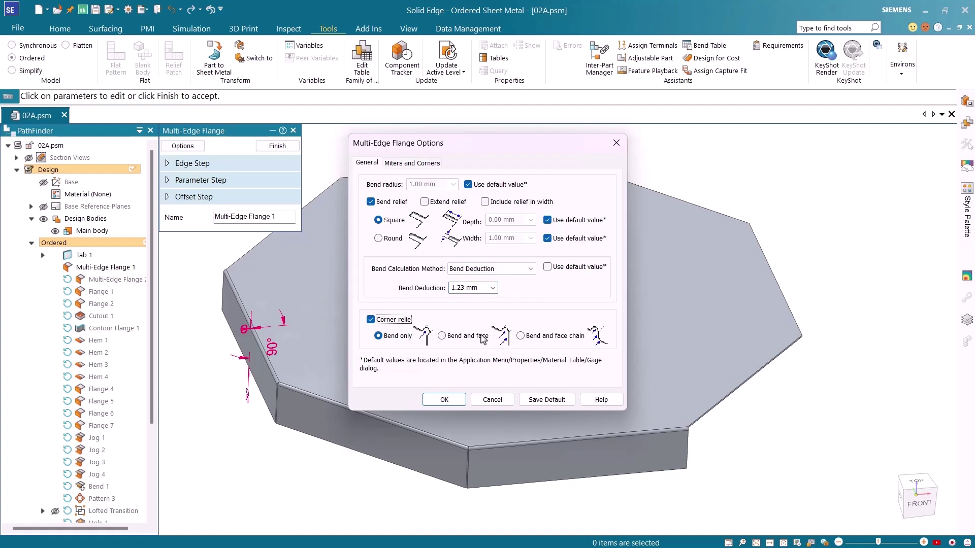
left_click(441, 400)
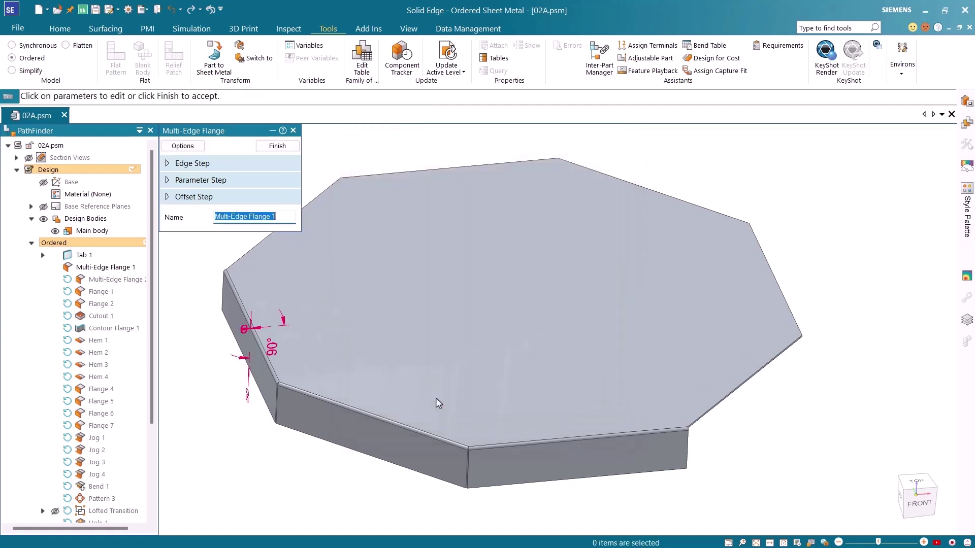
left_click(274, 147)
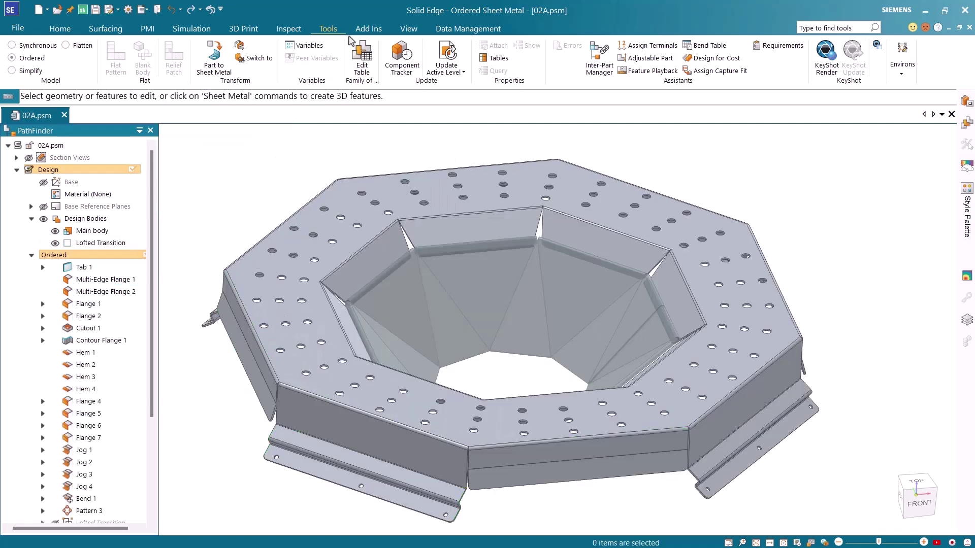
Inquire the bend data of the front edge of Multi-Edge Flange 1 with the selection limited to bends only
left_click(289, 30)
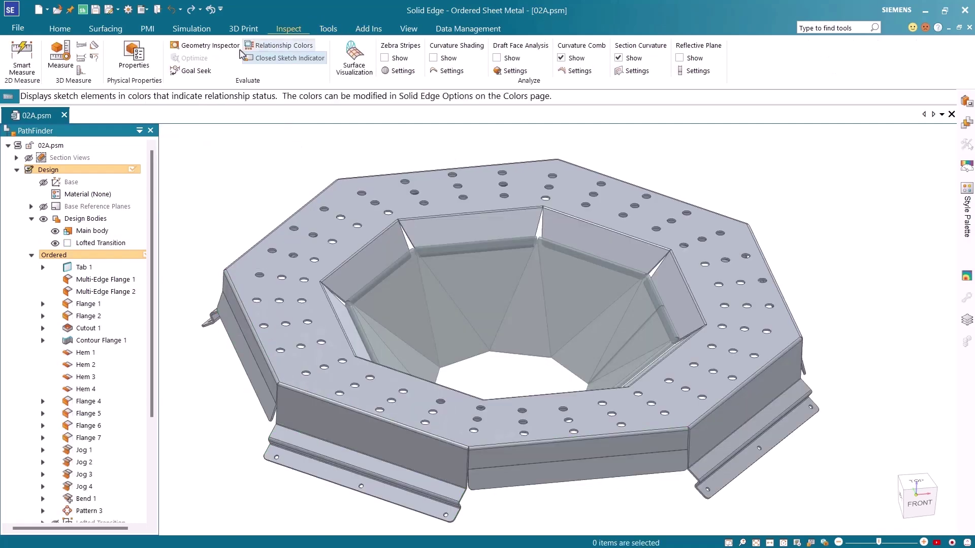
left_click(95, 59)
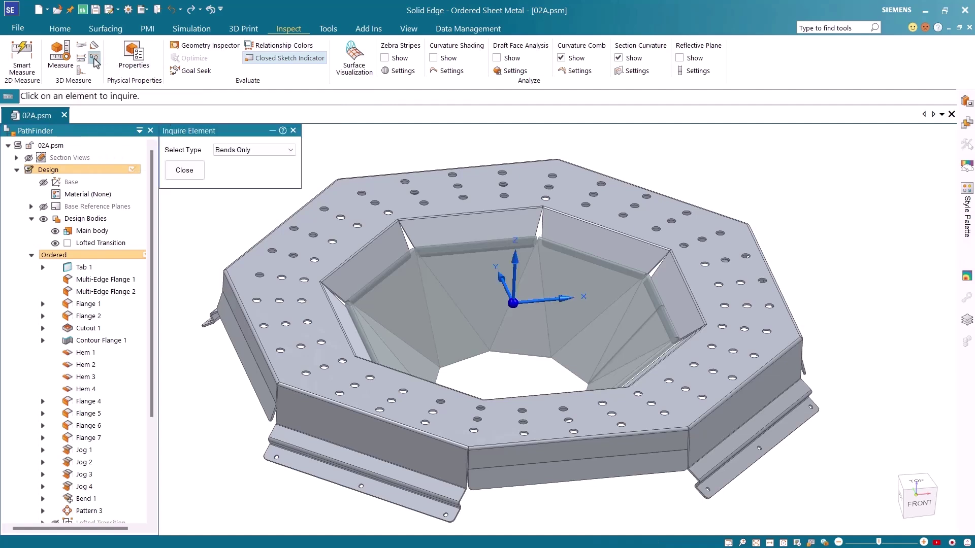
left_click(263, 151)
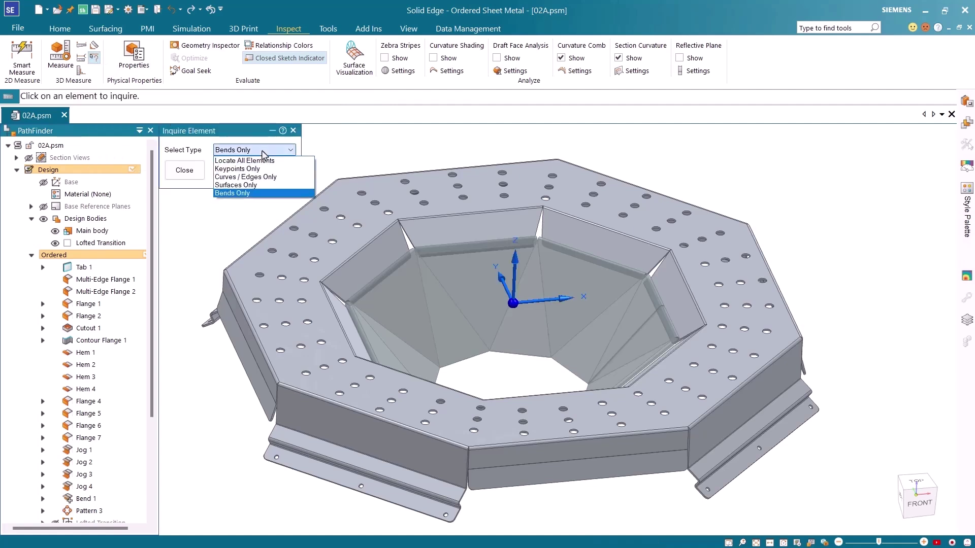
left_click(253, 193)
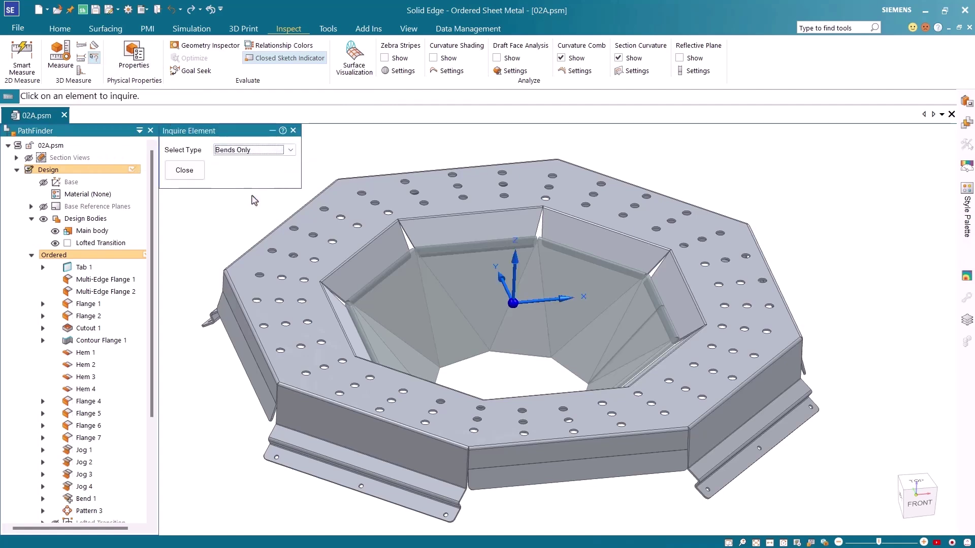
left_click(523, 445)
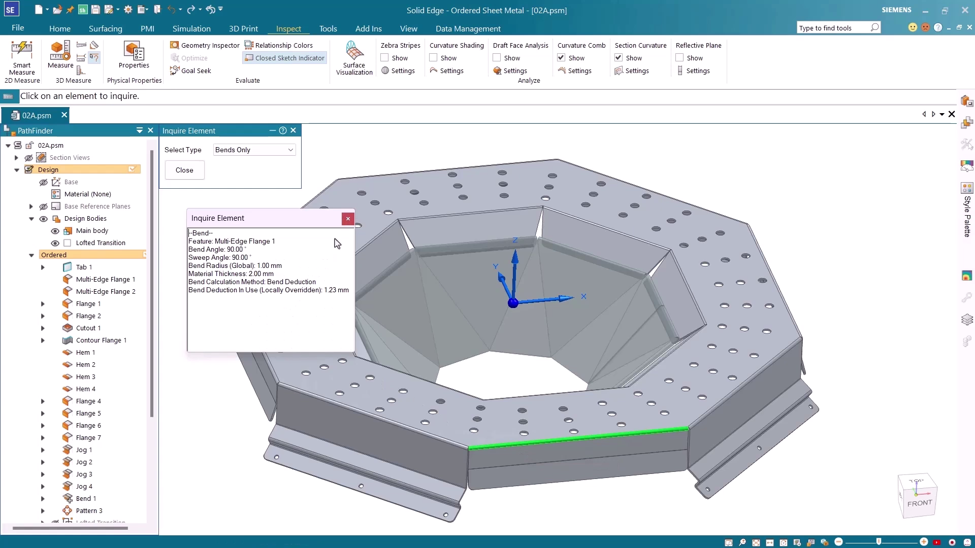
left_click(347, 220)
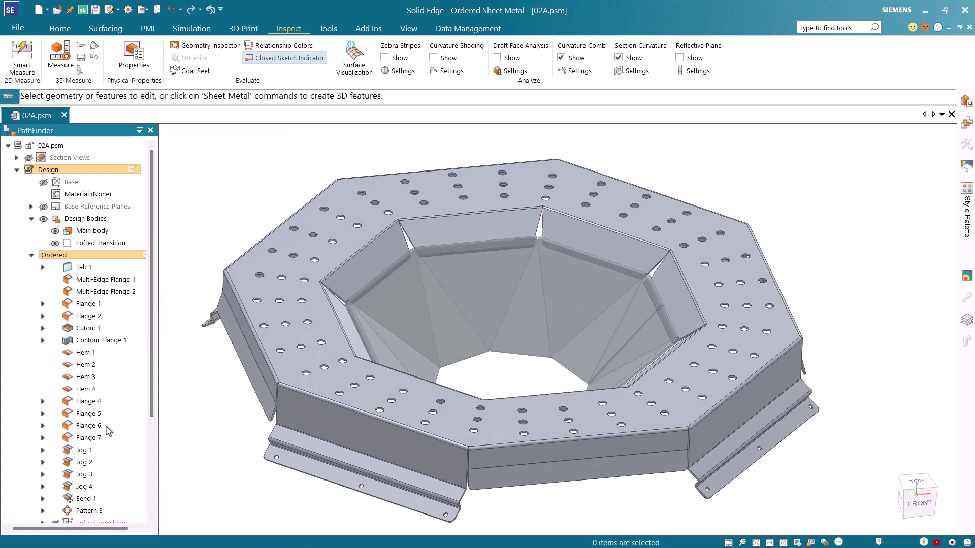
Override the default bend calculation of Flange 7 with a bend allowance of 3.33 mm
left_click(99, 439)
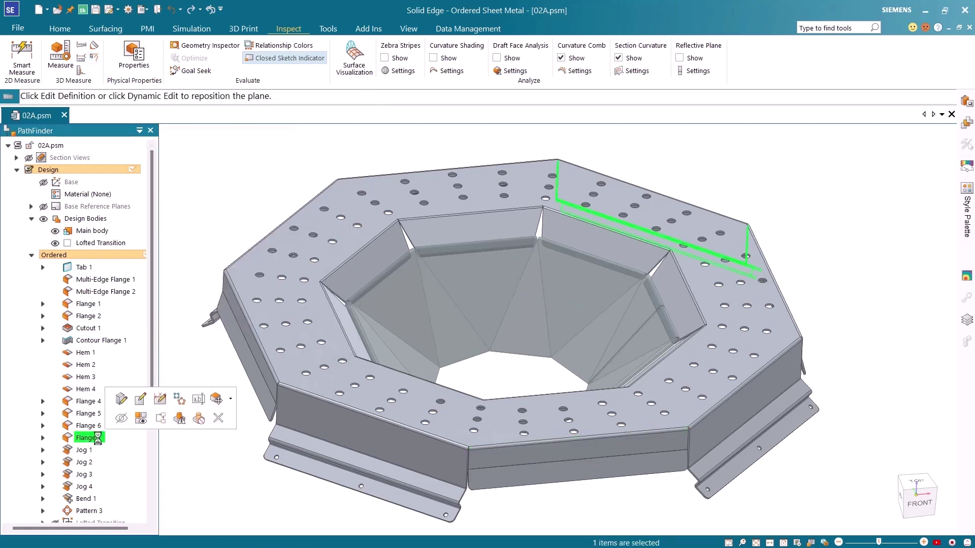
left_click(121, 399)
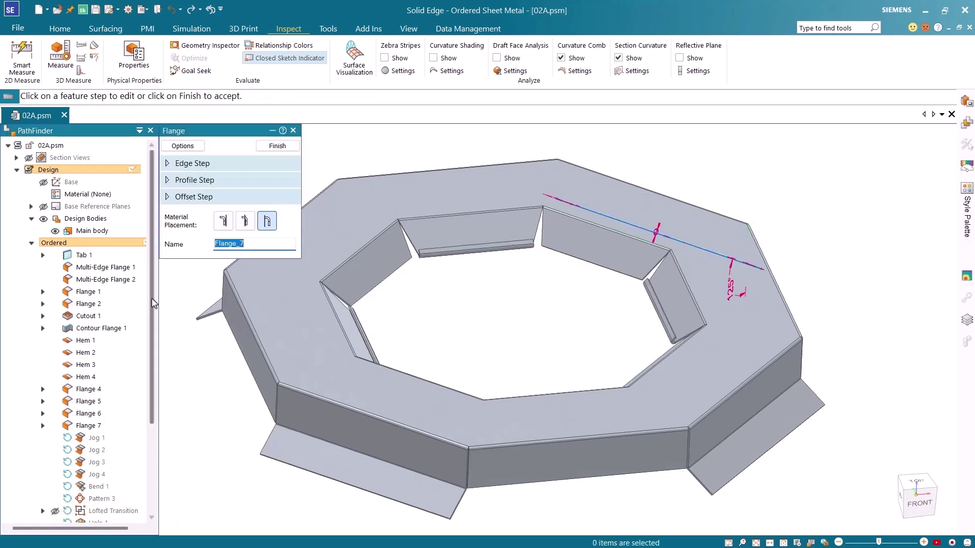
left_click(189, 147)
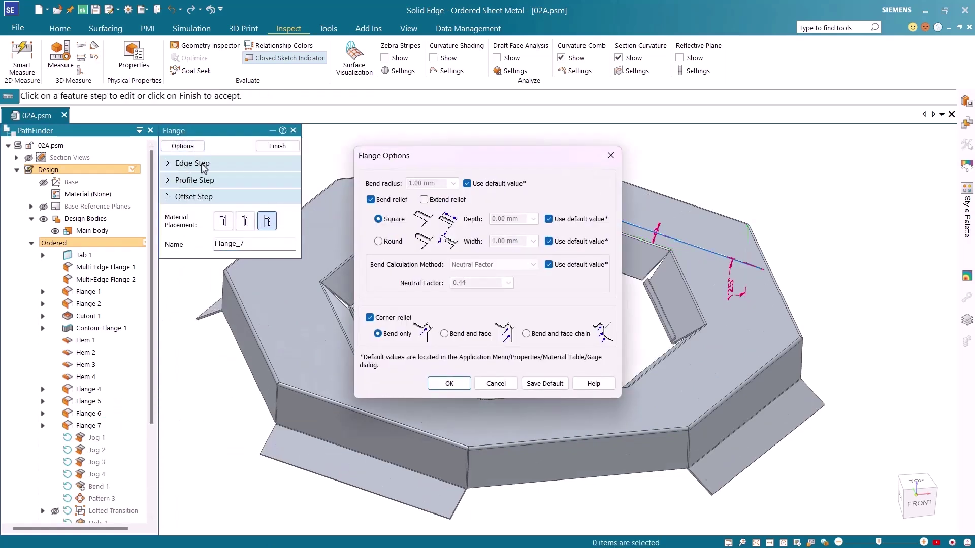
left_click(549, 265)
left_click(523, 265)
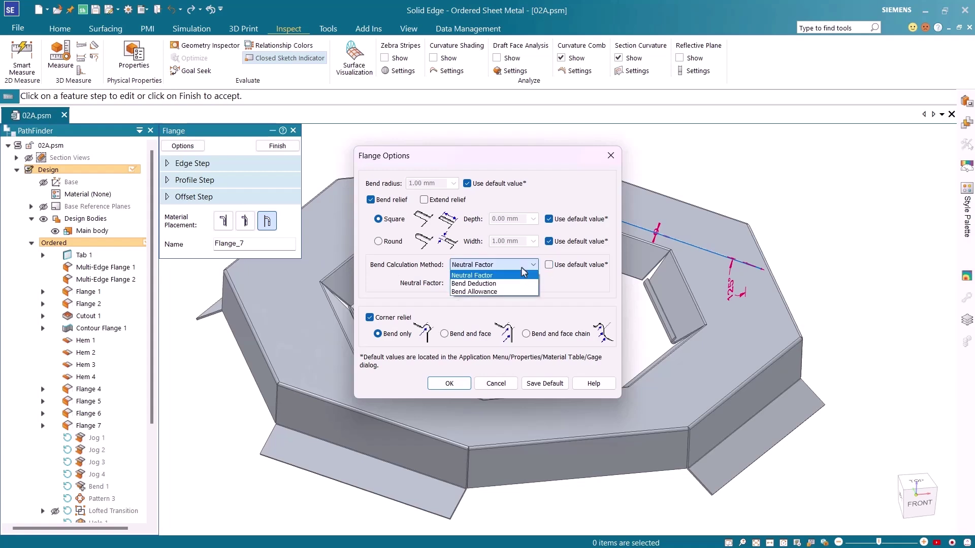
left_click(503, 292)
triple_click(479, 282)
type("3.33")
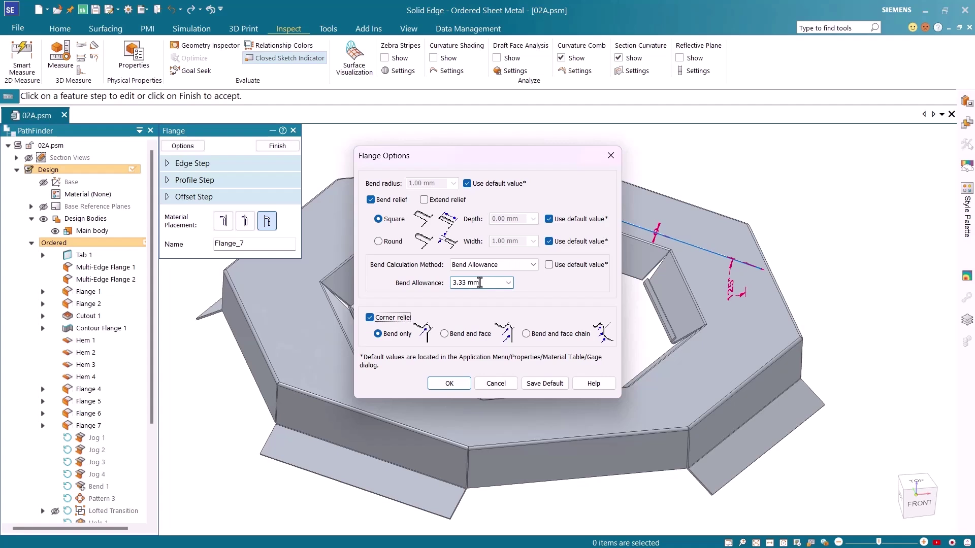
left_click(449, 384)
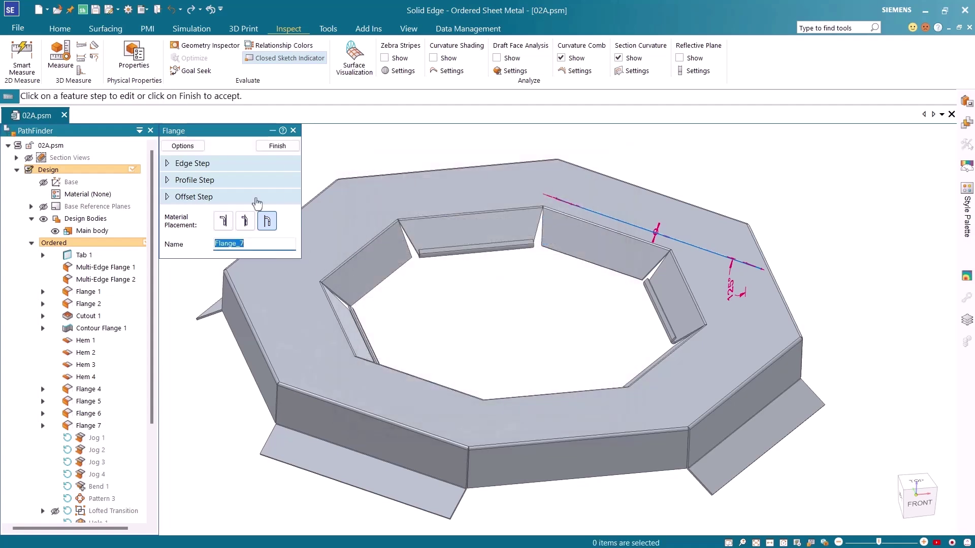
left_click(278, 146)
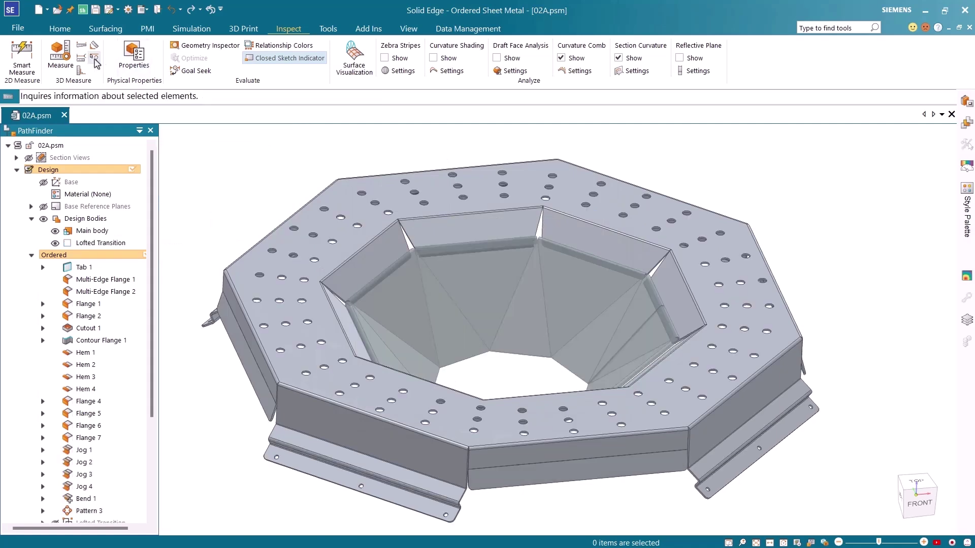
Inquire the bend data of the Flange 7 bend with the selection limited to bends only
left_click(95, 60)
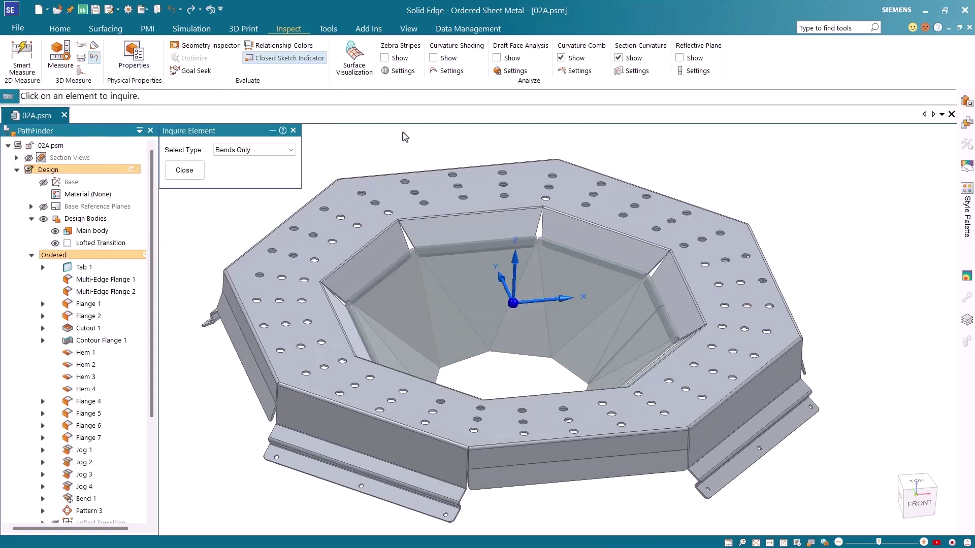
left_click(254, 149)
left_click(238, 185)
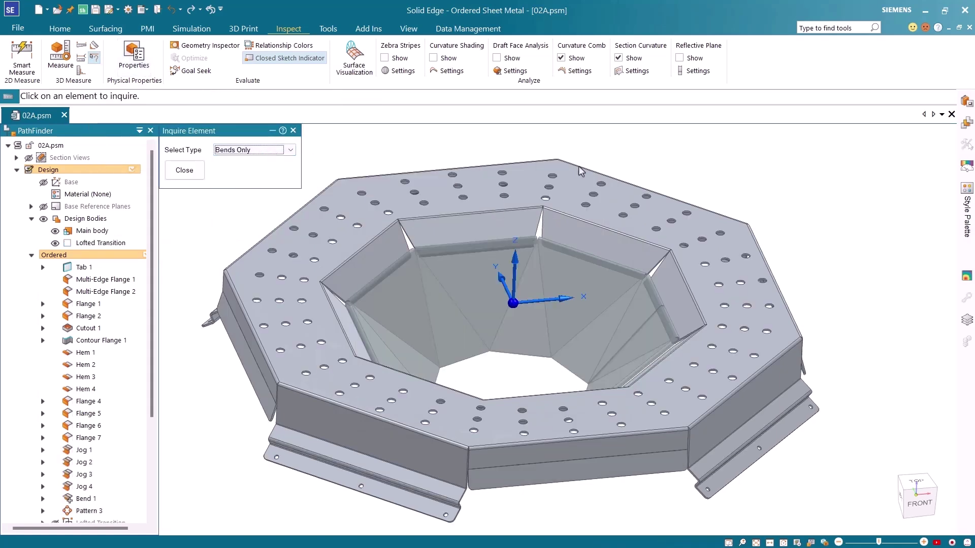
middle_click_drag(536, 169, 842, 259)
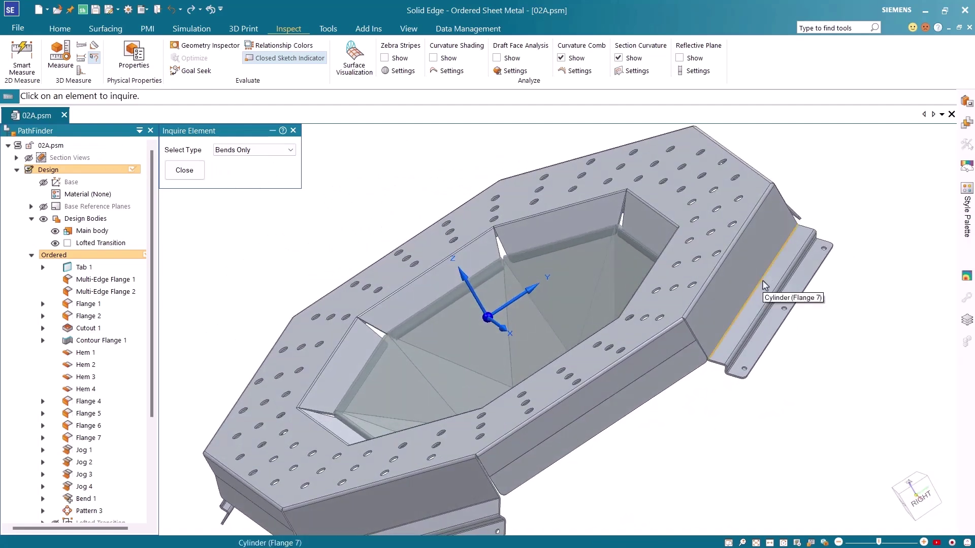
left_click(763, 281)
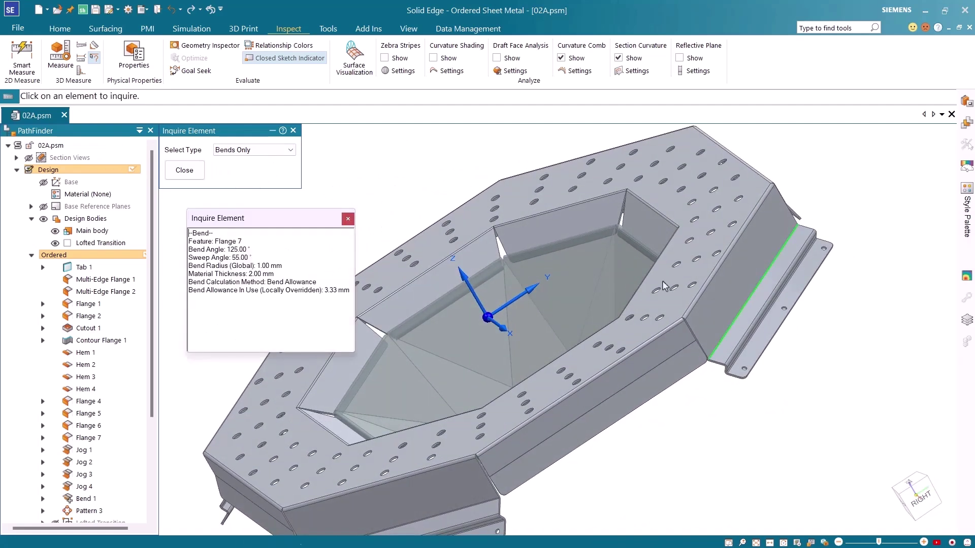
left_click(348, 221)
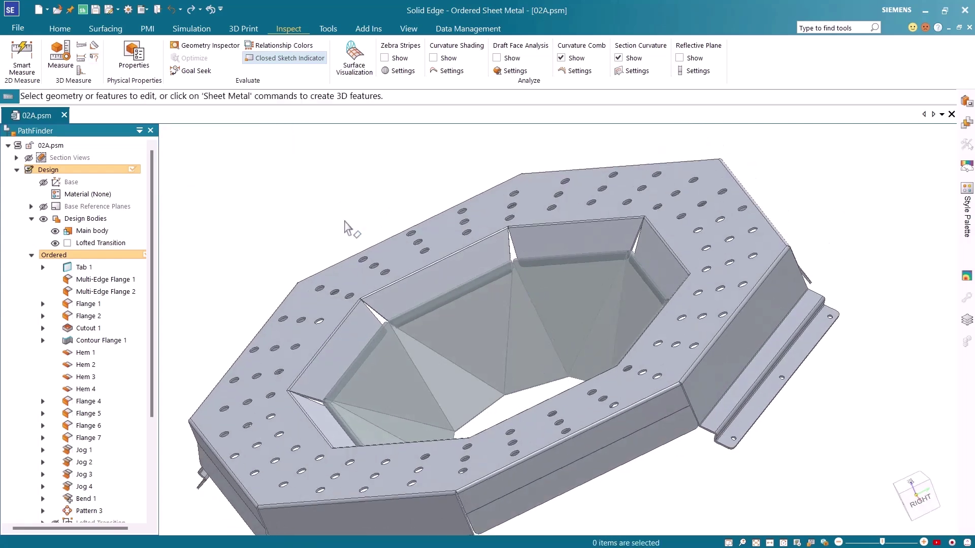
Check the calculation method of each bend in the main body's bend table, and leave it without changes
left_click(328, 29)
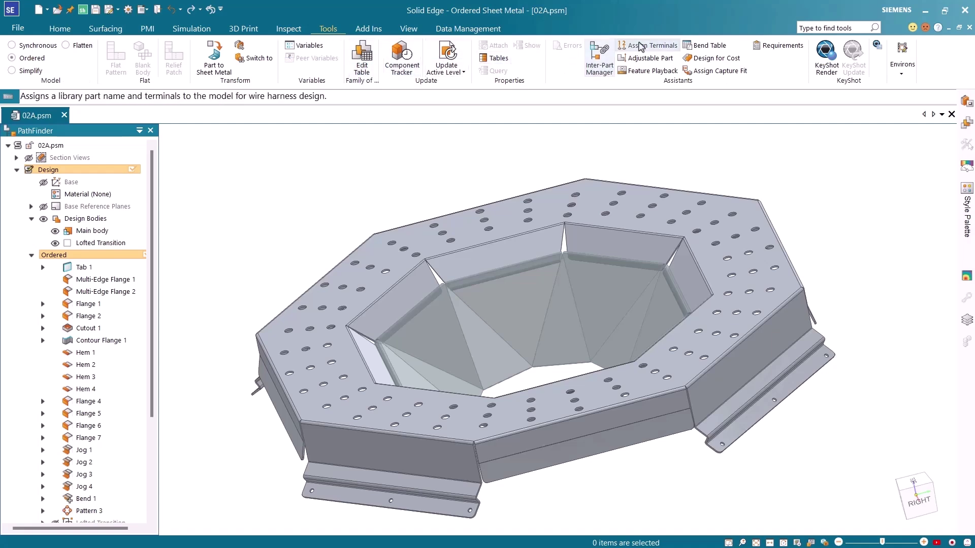
left_click(699, 48)
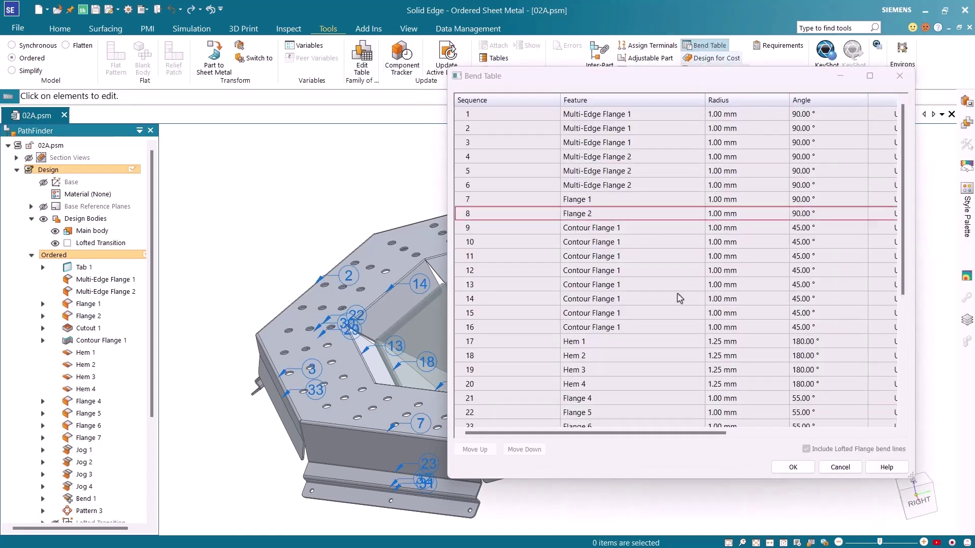
left_click_drag(620, 438, 777, 440)
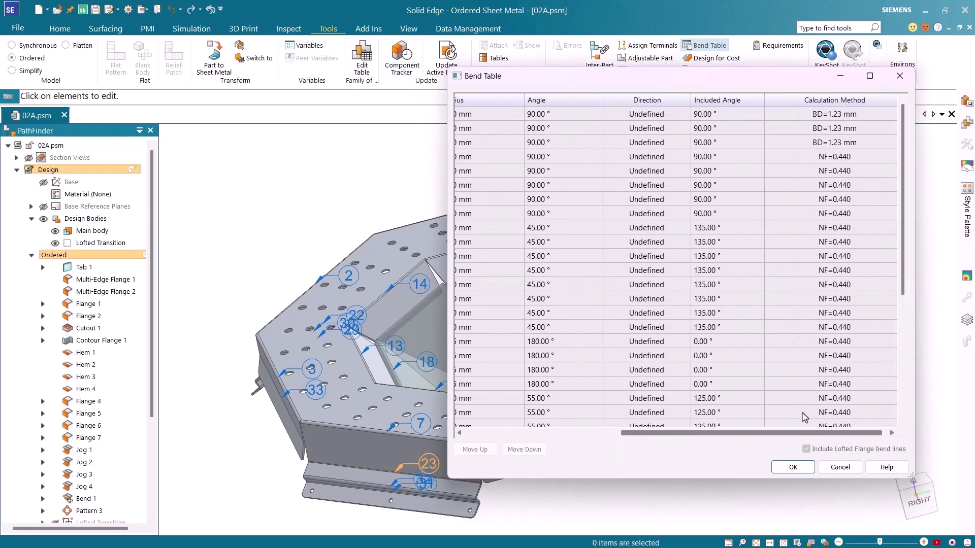
left_click_drag(904, 272, 900, 249)
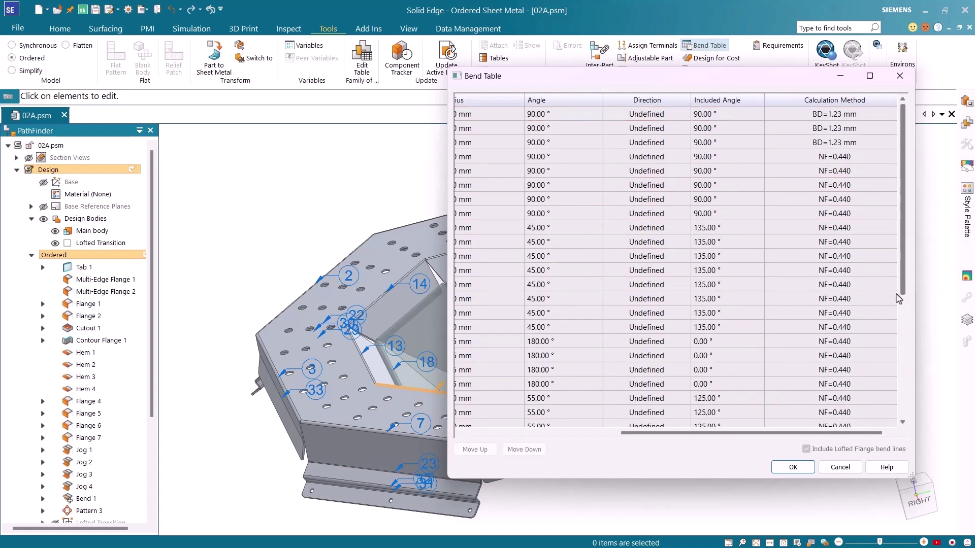
left_click(840, 468)
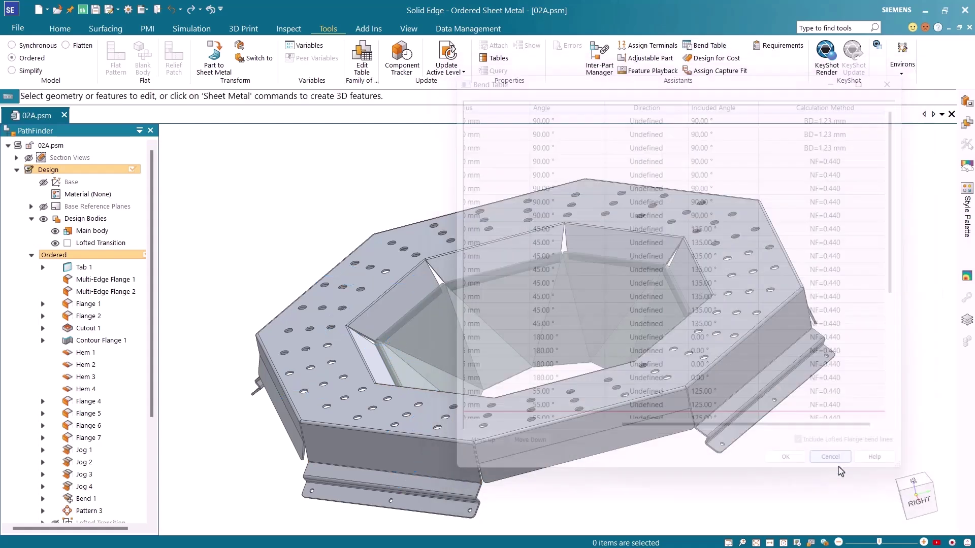
Set the global bend calculation to Bend Deduction from the Excel file with the Stainless Steel gage table and 20 gage, and apply it to the model
double_click(92, 195)
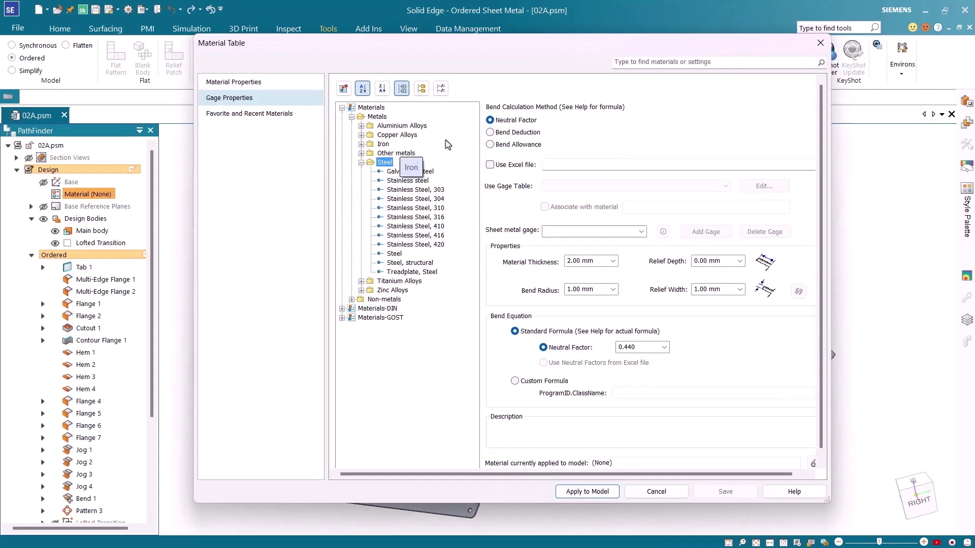
left_click(489, 132)
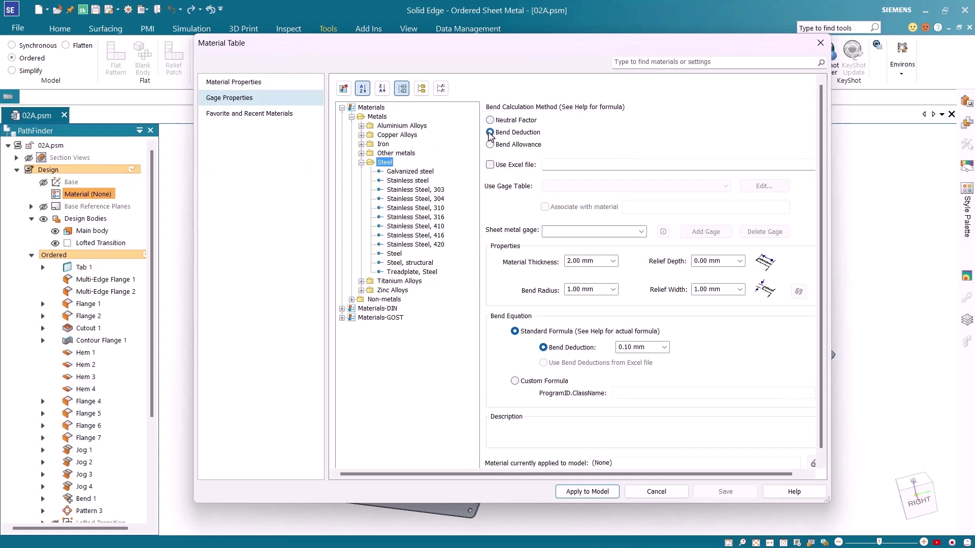
left_click(490, 165)
left_click(490, 165)
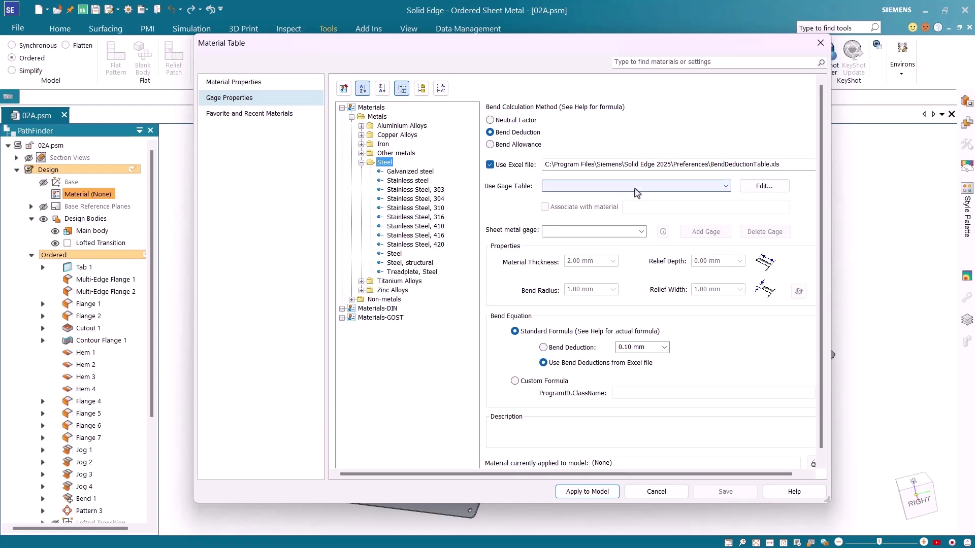
left_click(724, 187)
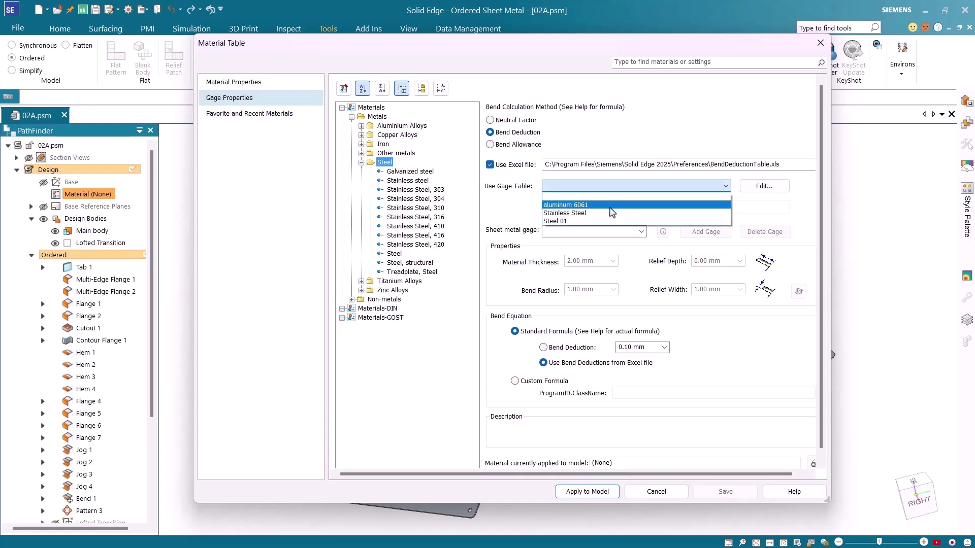
left_click(591, 213)
left_click(590, 231)
left_click(641, 232)
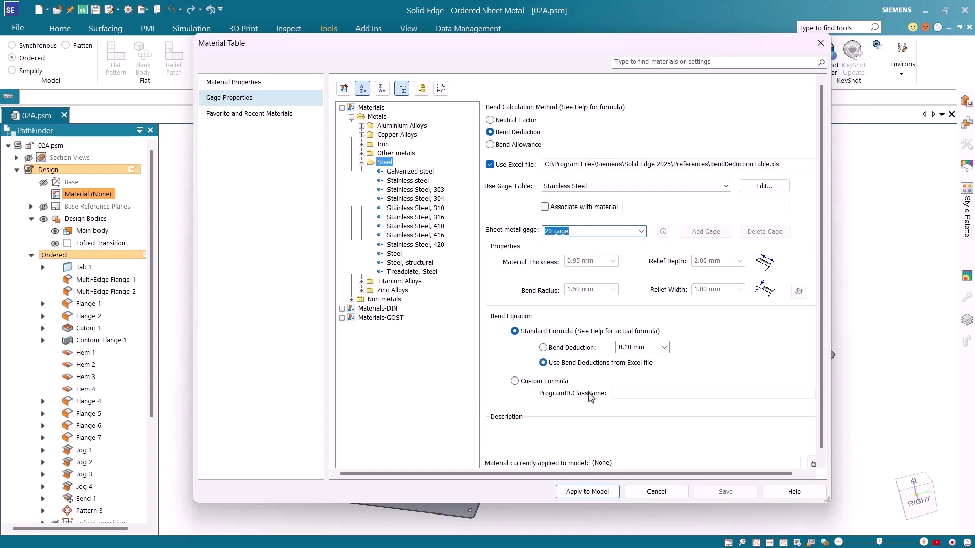
left_click(588, 492)
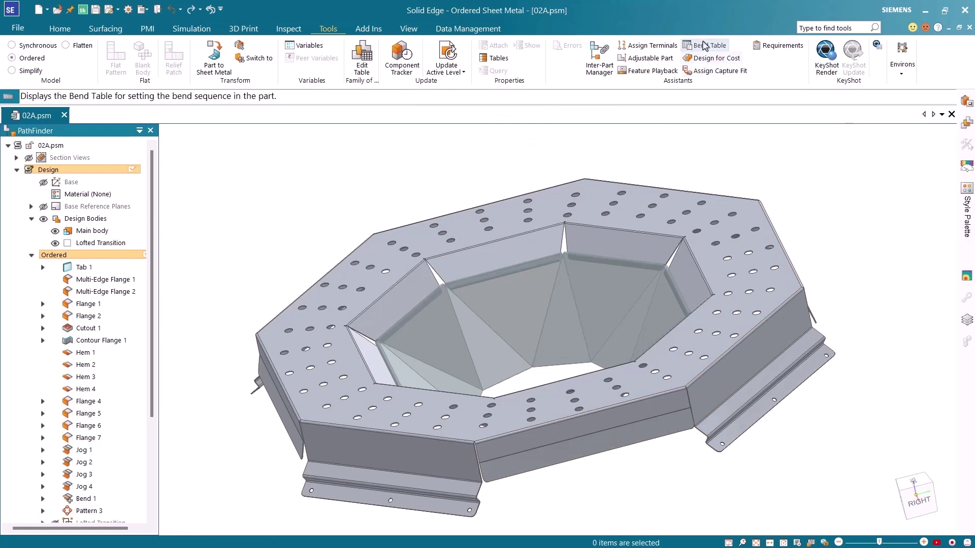
Review the bend table again to compare the bend deductions taken from the Excel gage table with the local override
left_click(705, 46)
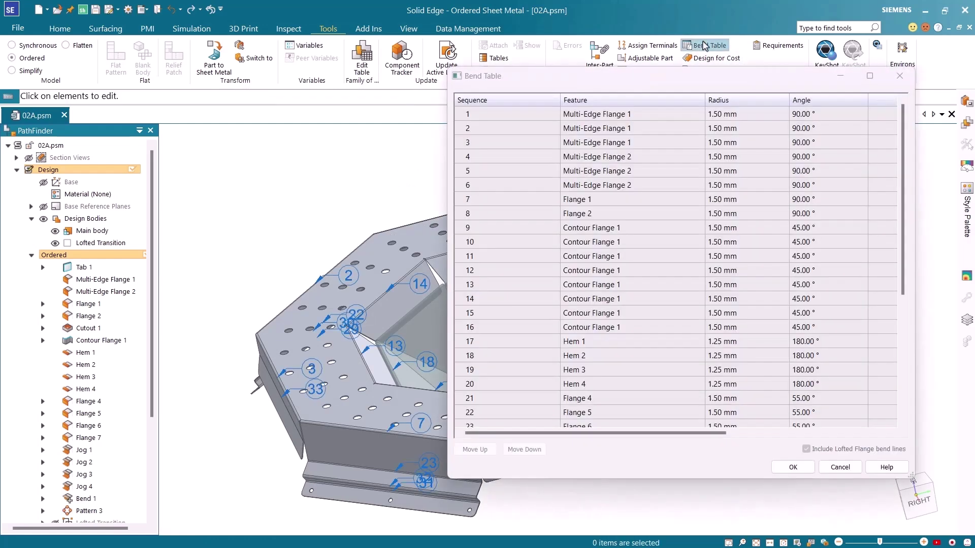
left_click_drag(635, 433, 796, 432)
mouse_move(901, 200)
left_mouse_down()
mouse_move(901, 343)
mouse_move(910, 189)
left_mouse_up()
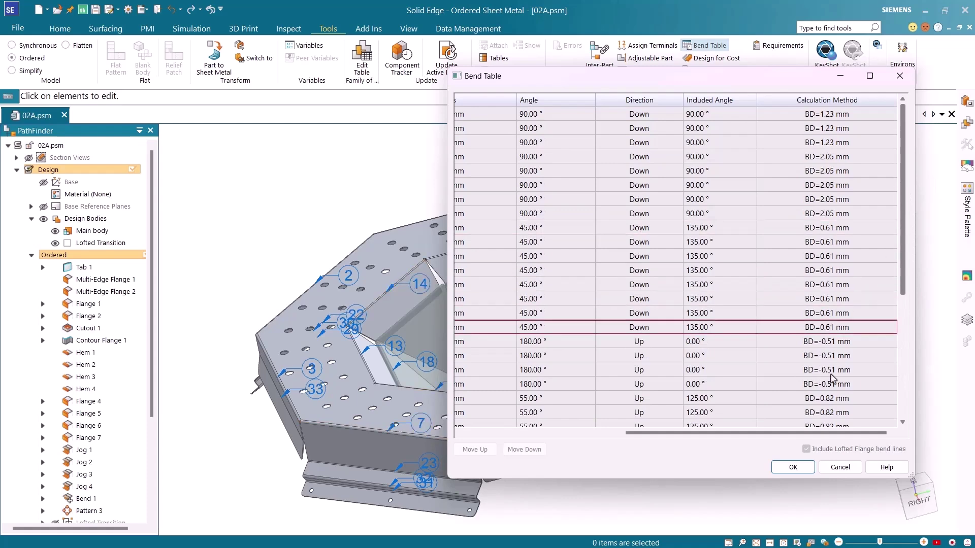
left_click(840, 467)
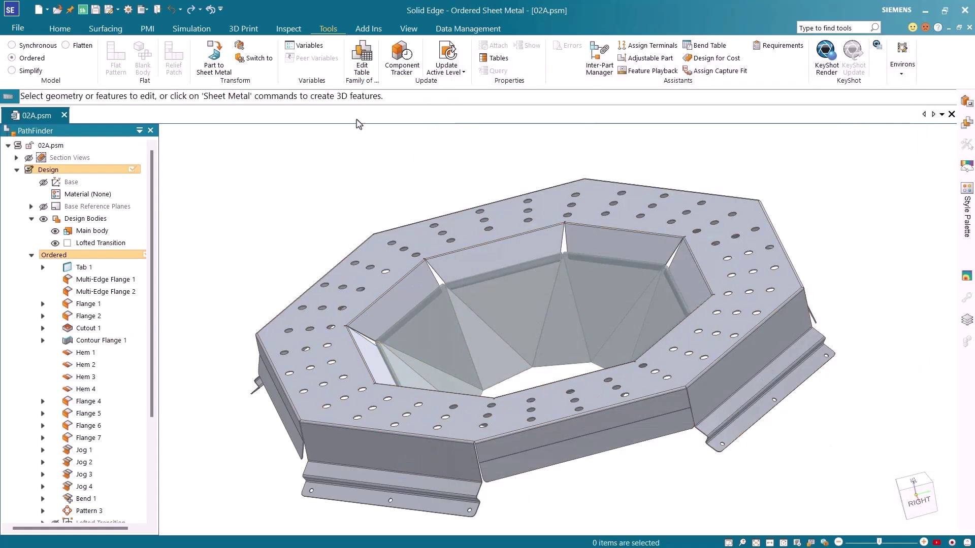
Inquire the bend data of the shallow bend running across the front outer flange
left_click(289, 29)
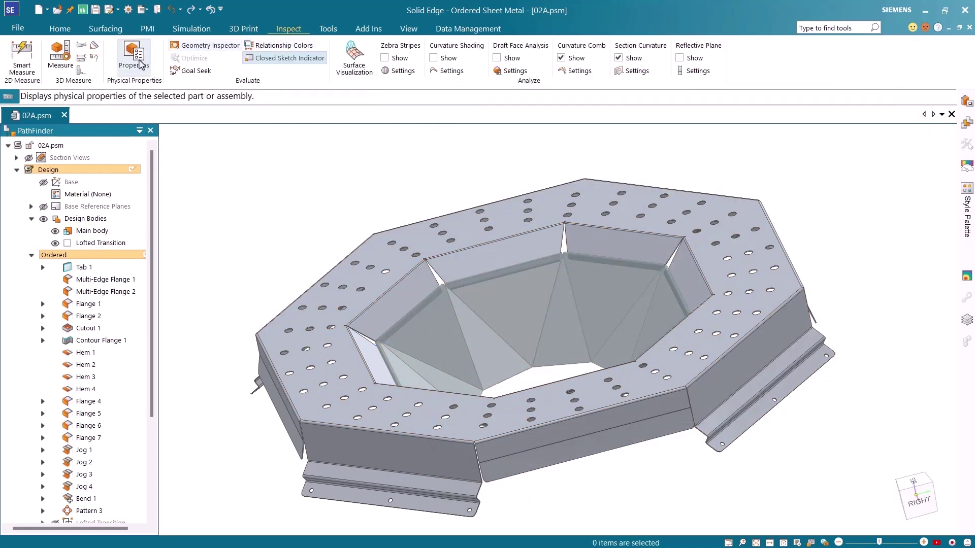
left_click(94, 59)
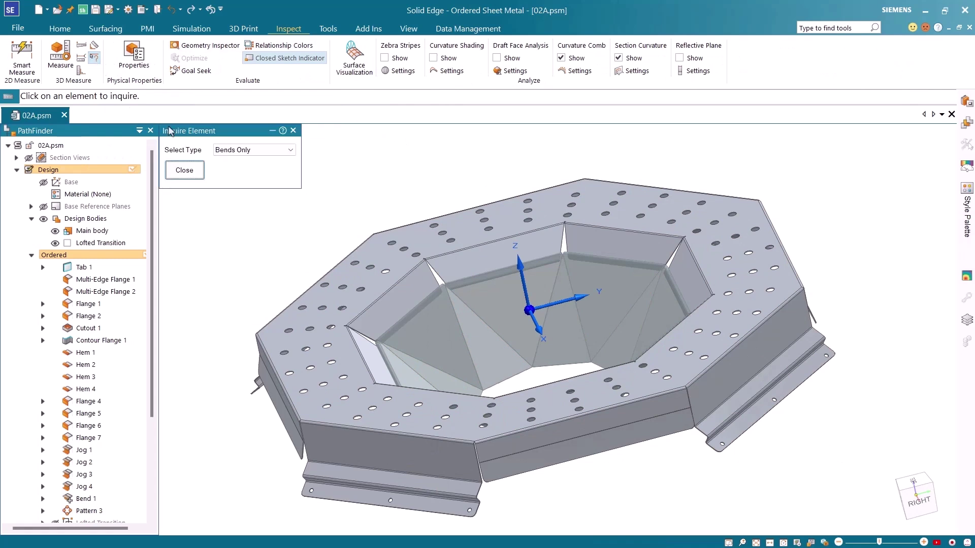
left_click(528, 449)
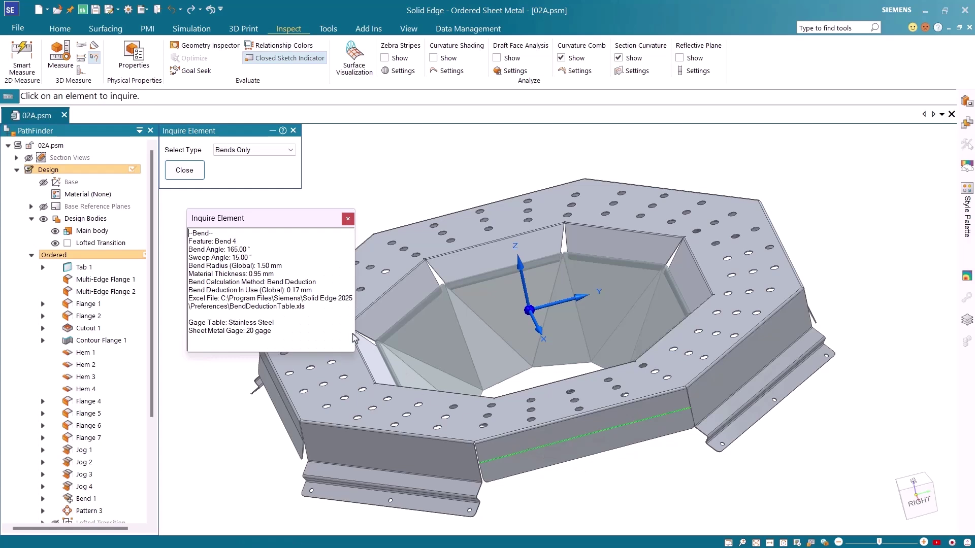